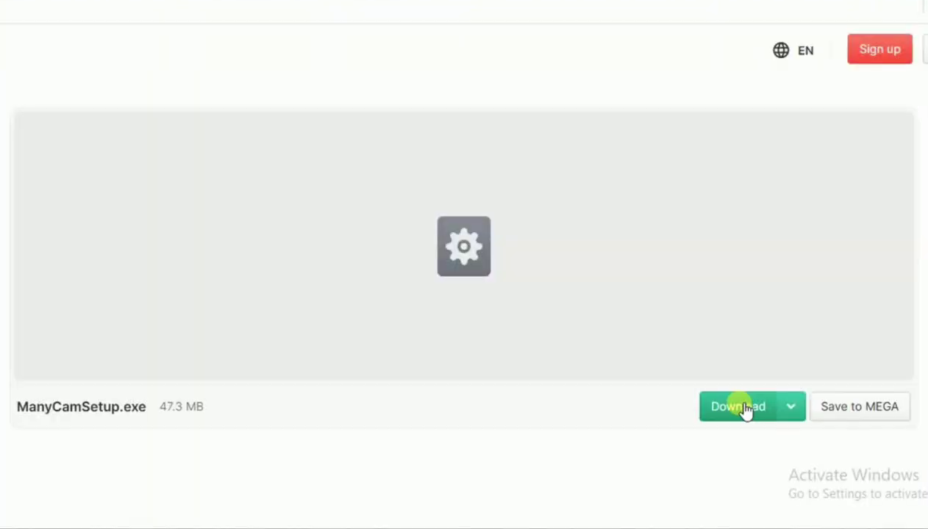
- Start downloading the 47.3 MB ManyCamSetup.exe installer from MEGA
left_click(741, 409)
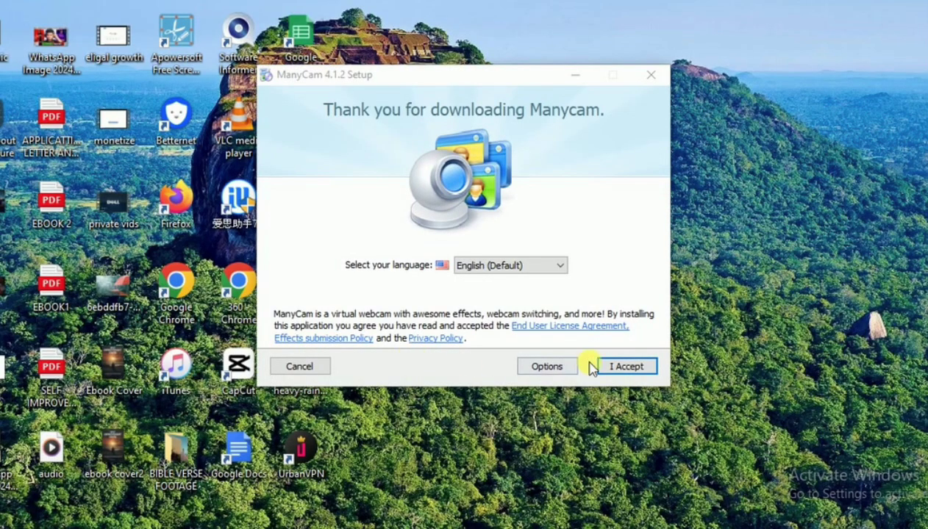
- Complete the ManyCam Setup installer and finish so ManyCam launches
left_click(631, 366)
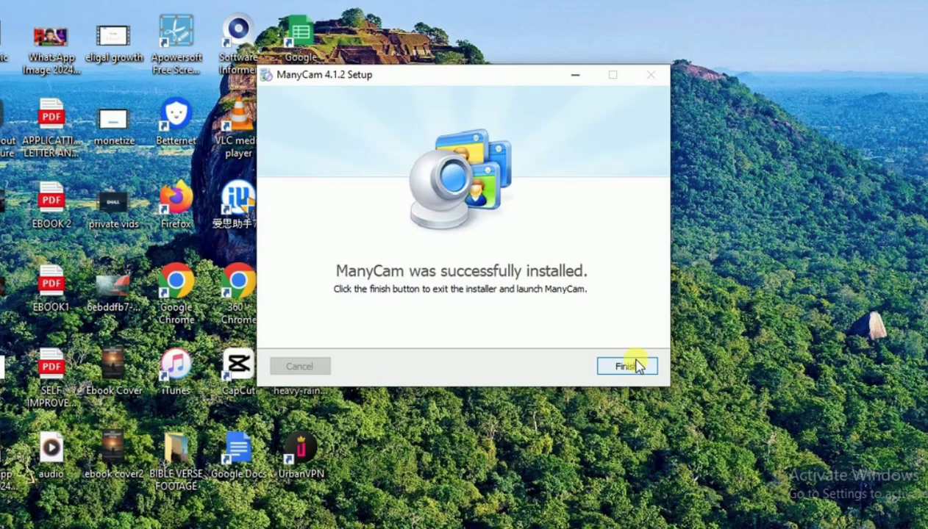
left_click(626, 366)
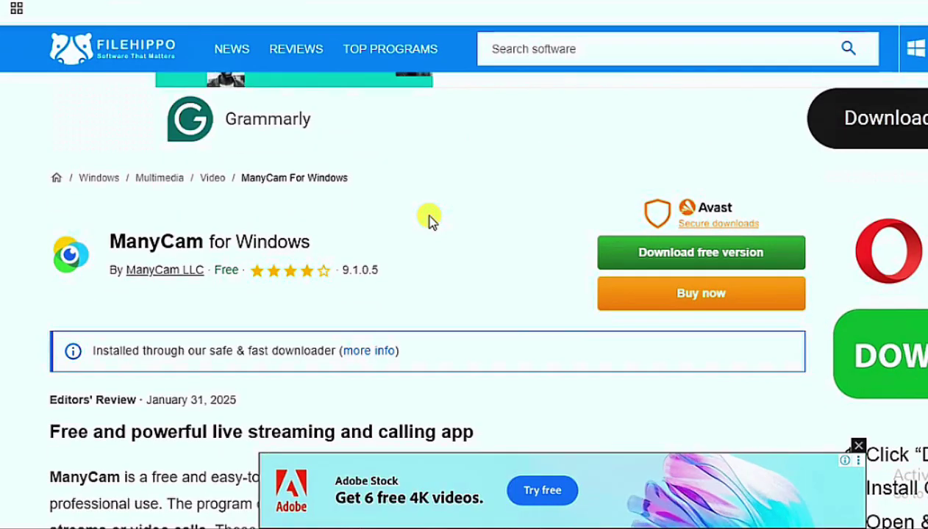
- Dismiss the Adobe Stock banner ad on FileHippo's ManyCam for Windows page
left_click(856, 445)
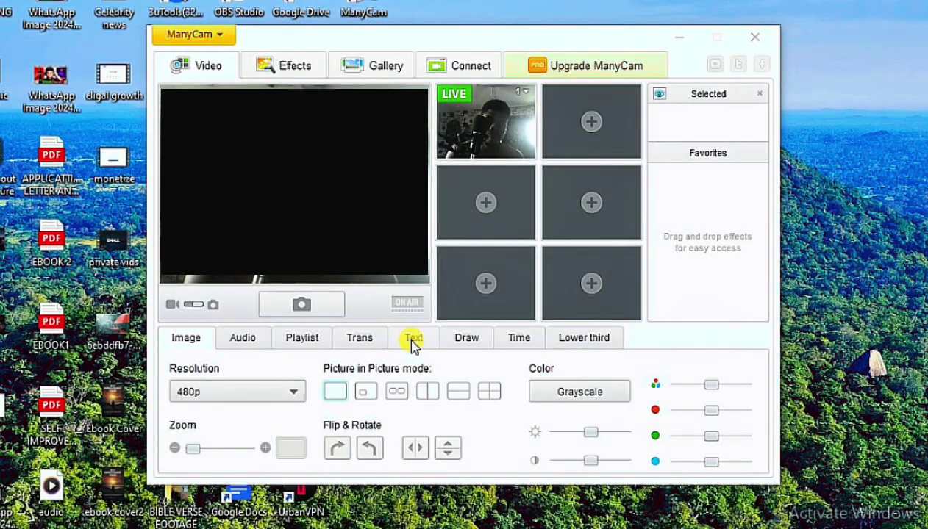
- Choose Media files as the source for video slot 2 to browse the Snapchat folder
left_click(412, 336)
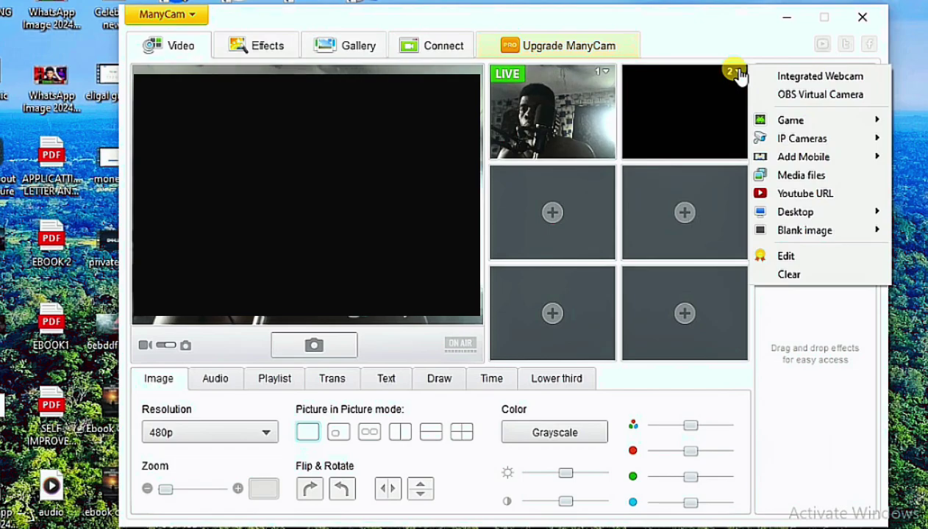
mouse_move(771, 168)
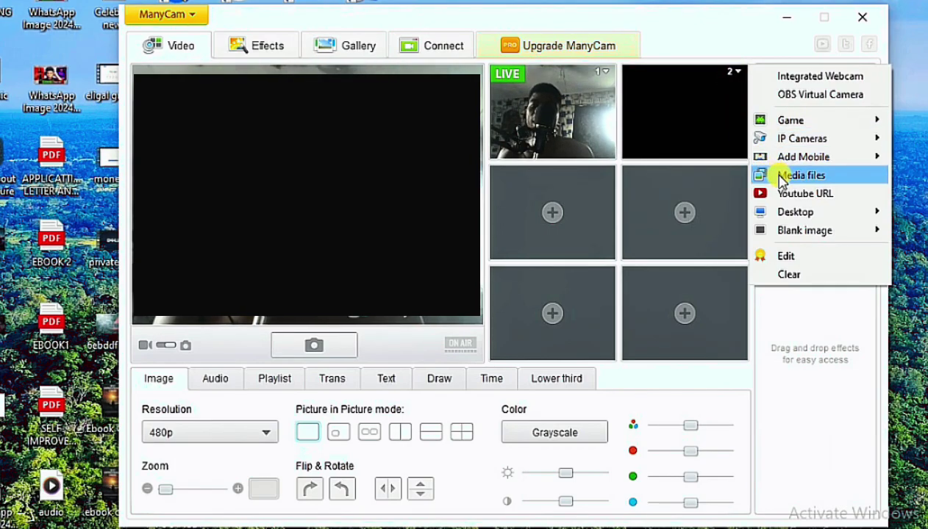
left_click(782, 181)
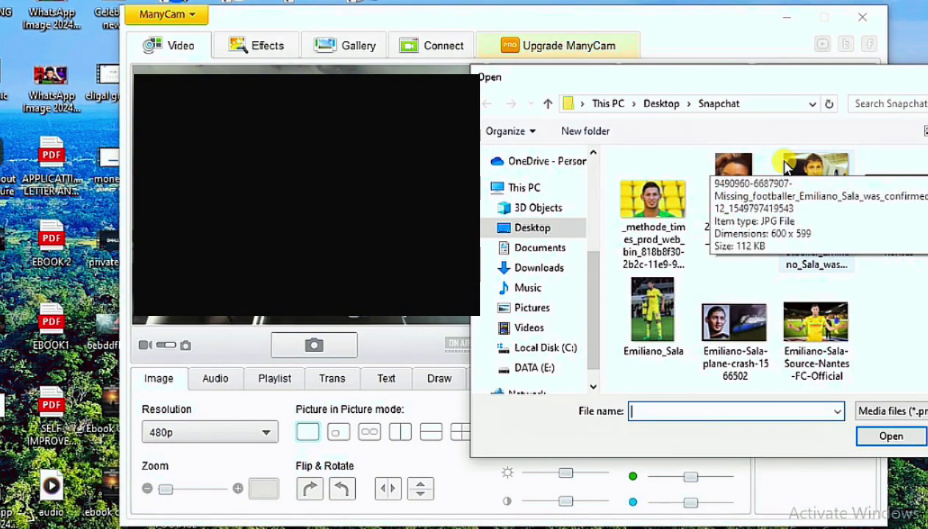
- Open the 2024_09_04_10_01_IMG_7771 video from the Snapchat folder
left_click(733, 187)
left_click(892, 436)
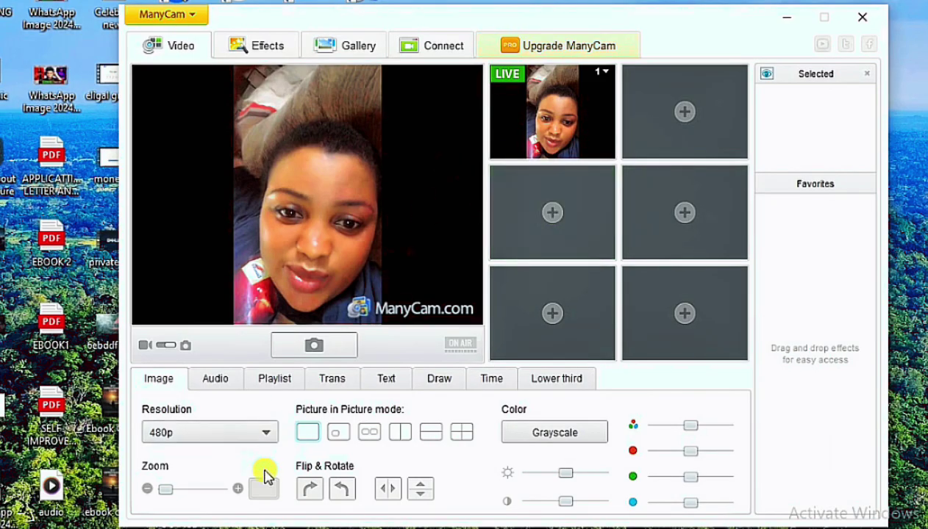
- Zoom into the video four steps with the Image tab's Zoom + button
left_click(238, 489)
left_click(239, 489)
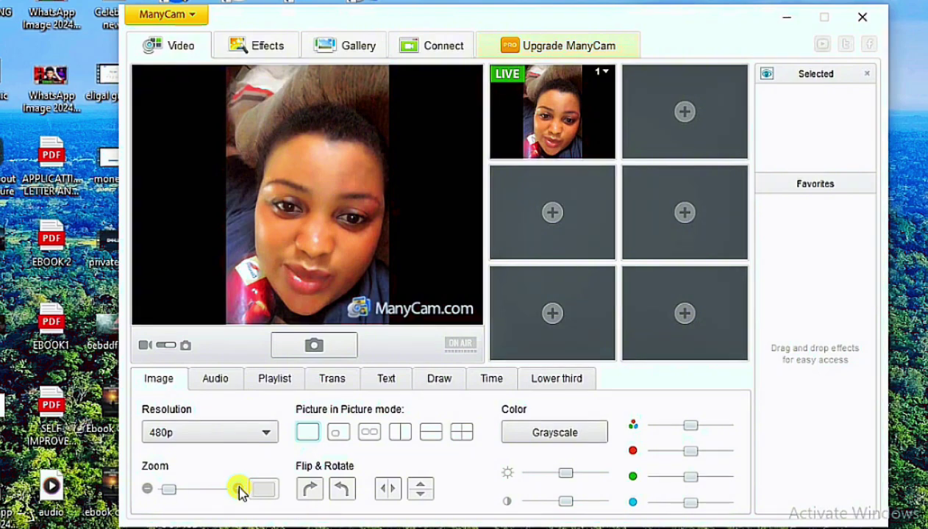
left_click(238, 489)
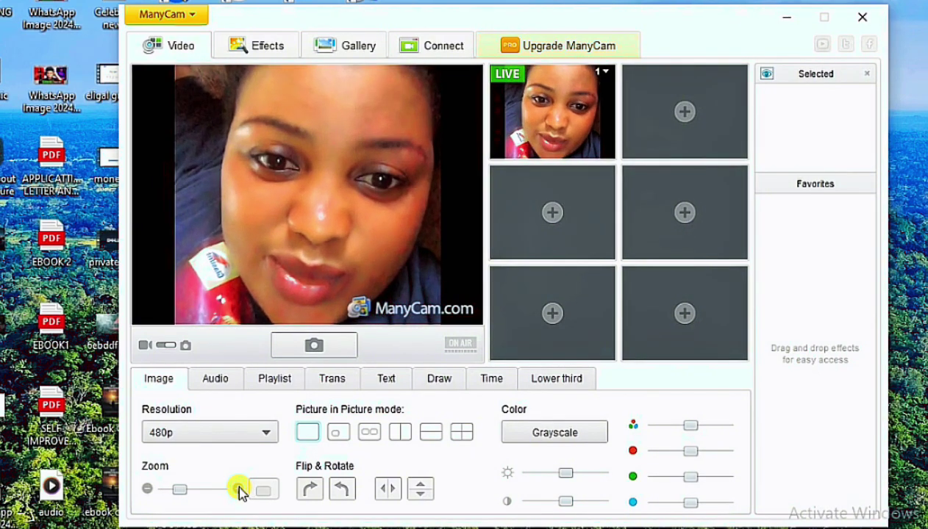
left_click(238, 489)
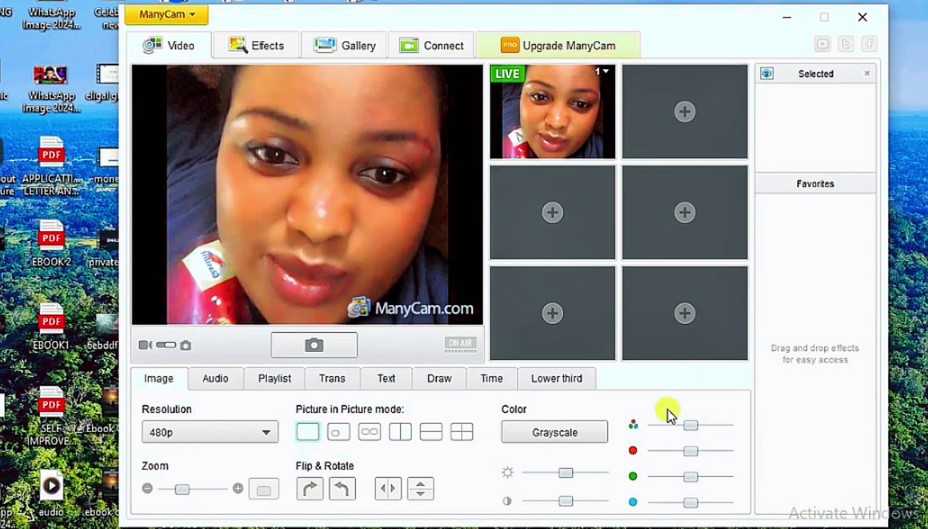
- Nudge the brightness slider to darken the video slightly
mouse_move(566, 474)
left_mouse_down()
mouse_move(558, 480)
mouse_move(567, 480)
left_mouse_up()
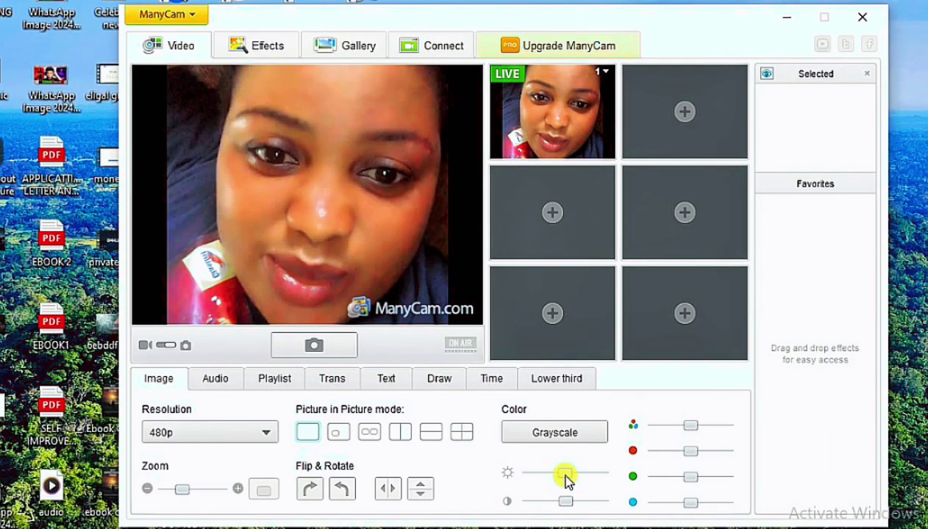
mouse_move(567, 480)
left_mouse_down()
mouse_move(552, 485)
mouse_move(567, 489)
left_mouse_up()
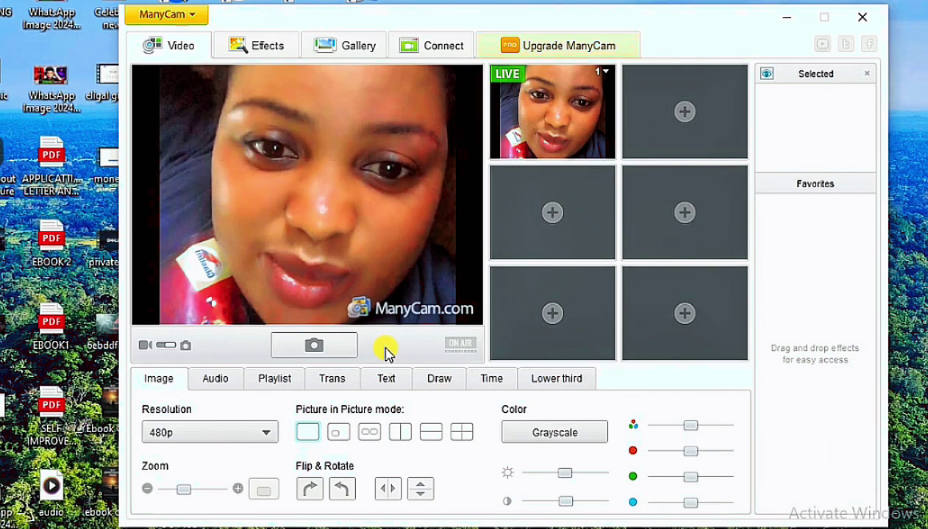
- Uncheck Show ManyCam Logo on the Text tab, then show the Playlist with the loaded clip
left_click(390, 383)
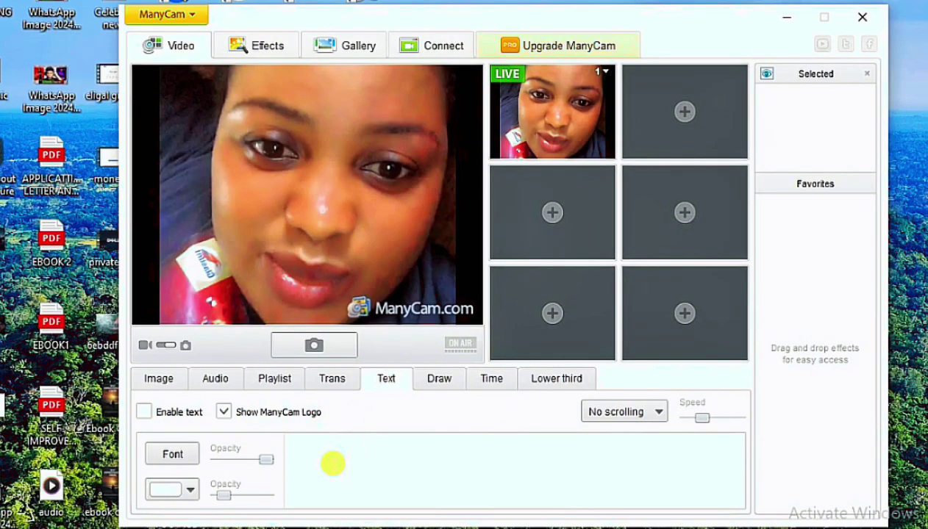
left_click(224, 412)
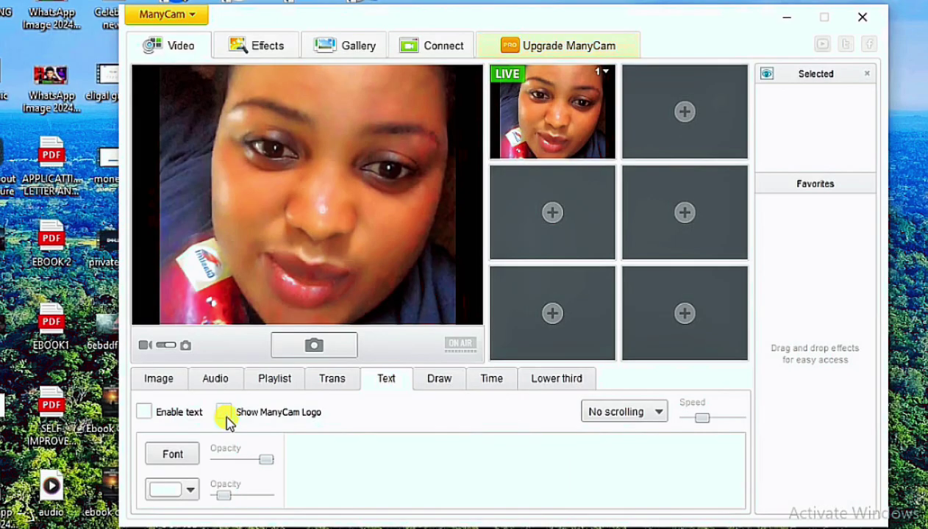
left_click(277, 380)
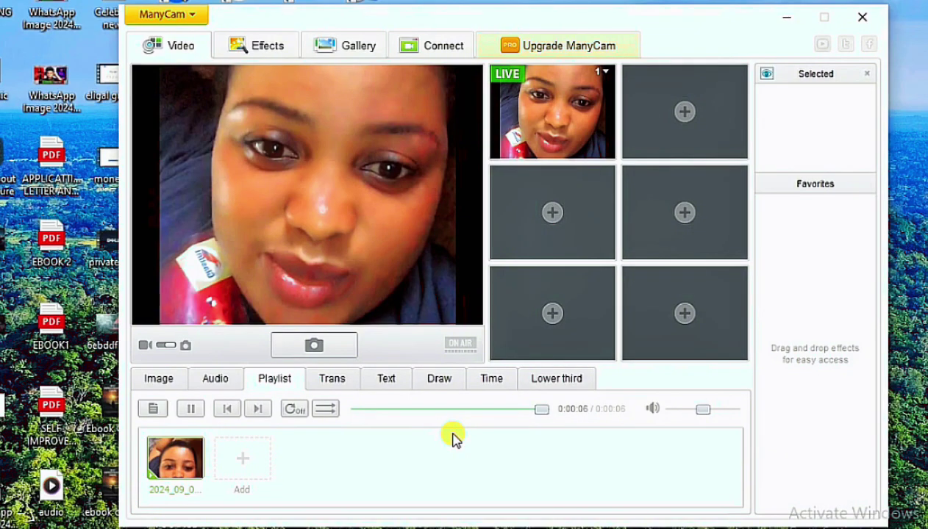
- Restart the 2024_09 clip, set it to loop, and turn its volume nearly to minimum
left_click(185, 411)
left_click(183, 412)
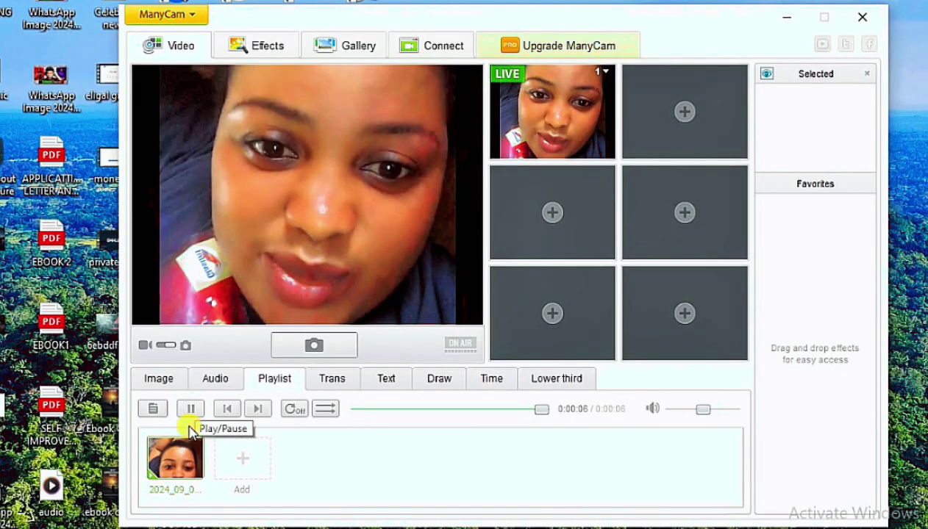
left_click(193, 411)
left_click(191, 471)
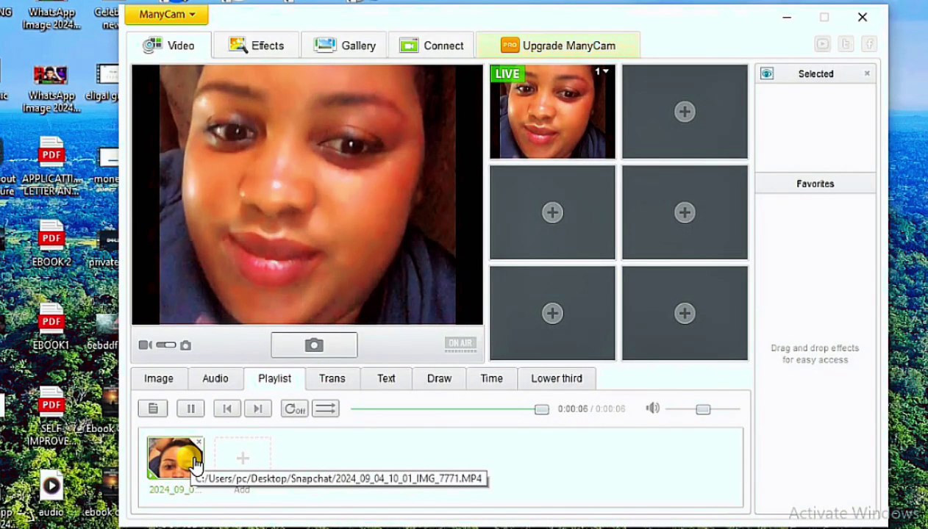
left_click(295, 411)
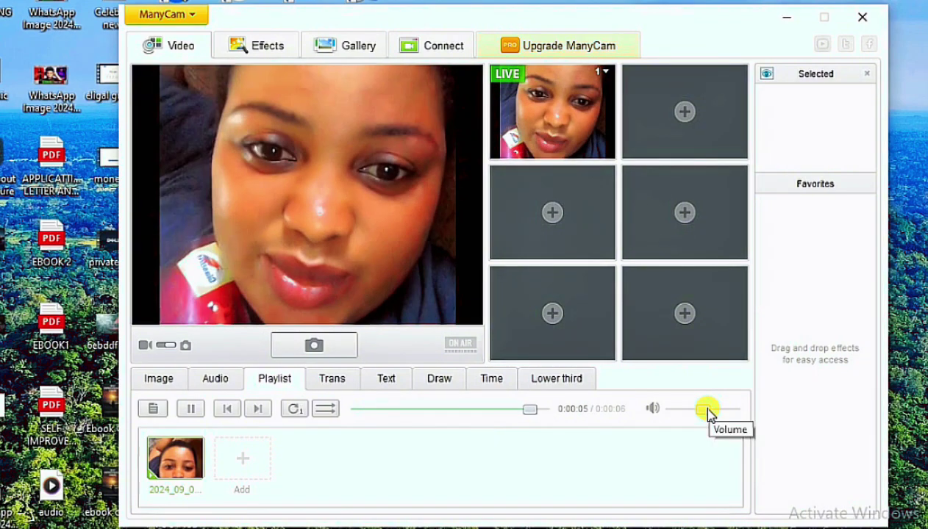
left_click_drag(706, 412, 657, 417)
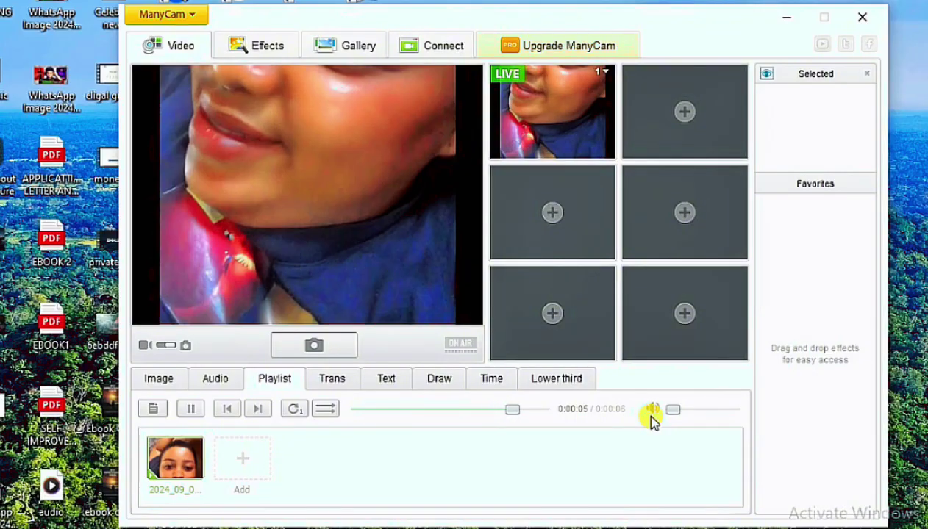
left_click(211, 381)
left_click(252, 383)
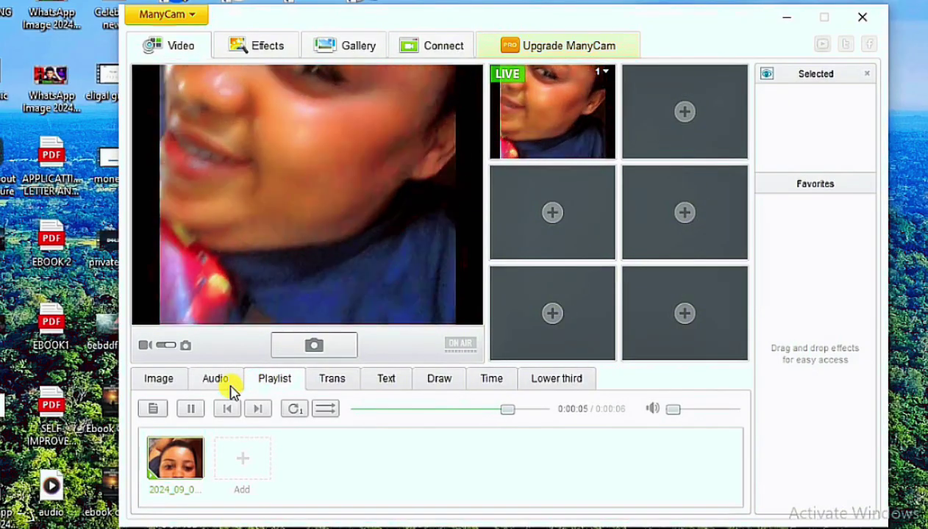
left_click(230, 385)
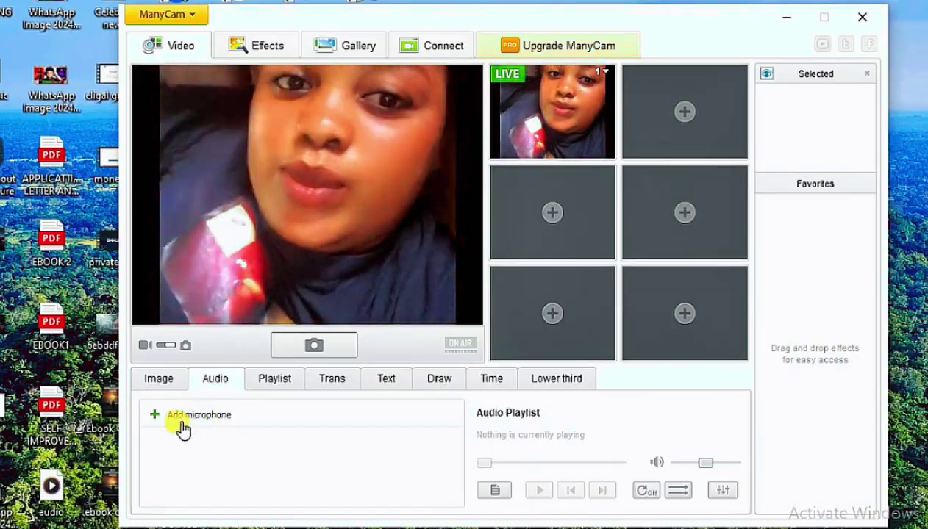
left_click(181, 424)
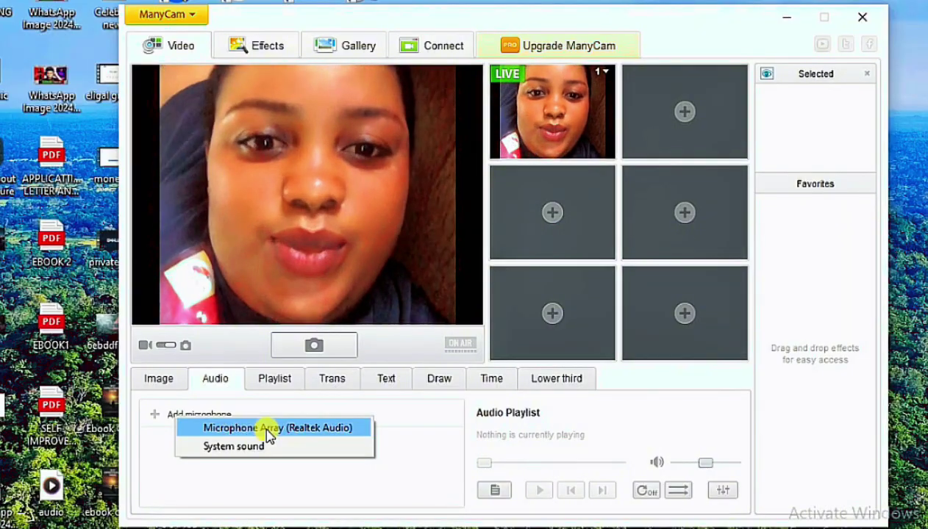
left_click(443, 464)
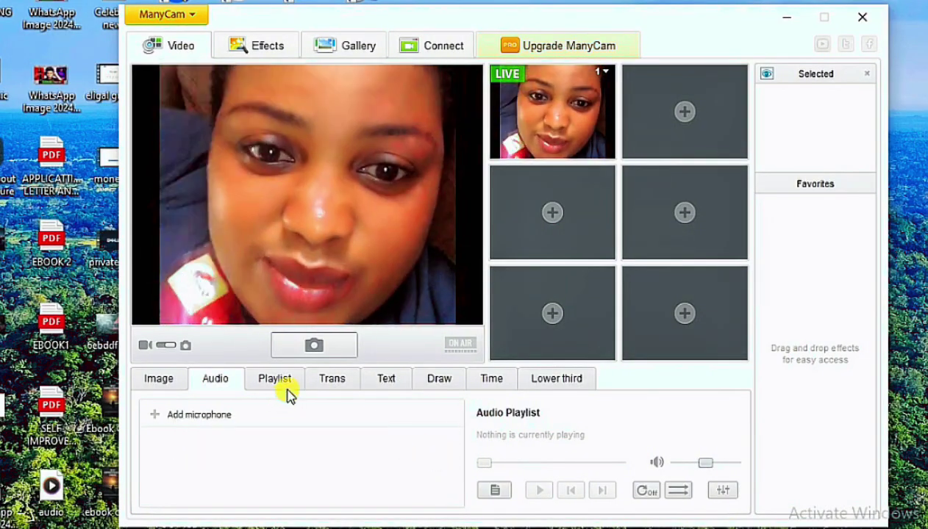
left_click(287, 384)
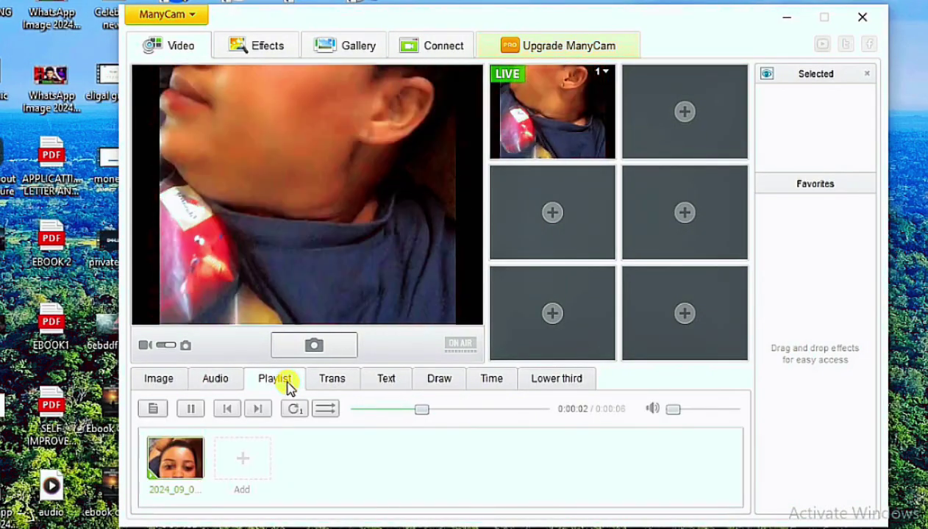
- Show the Trans settings and keep the transition speed at 1 sec with Random type
left_click(339, 383)
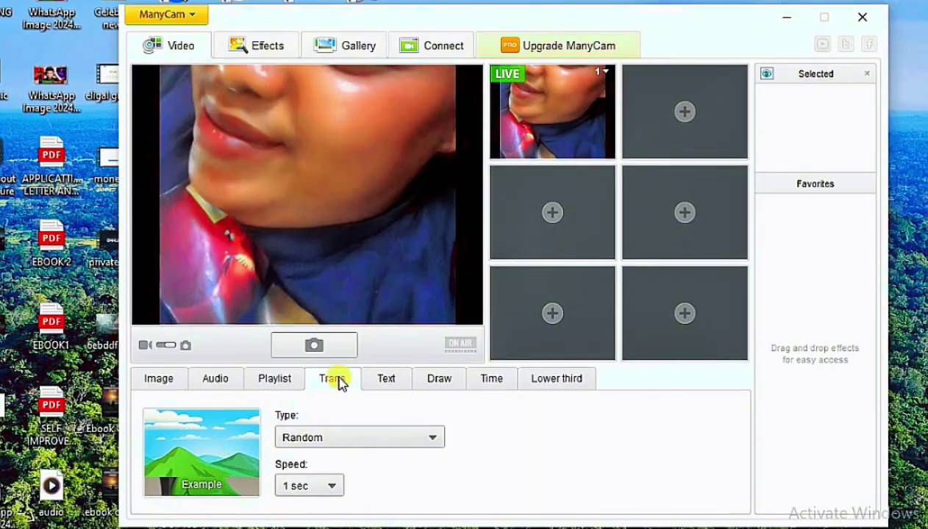
scroll(325, 486, "up", 1)
left_click(332, 486)
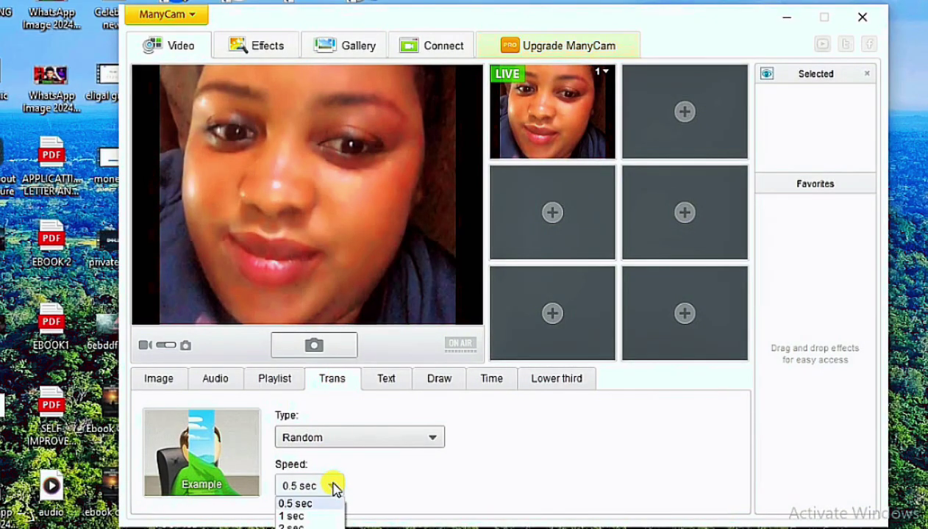
left_click(316, 516)
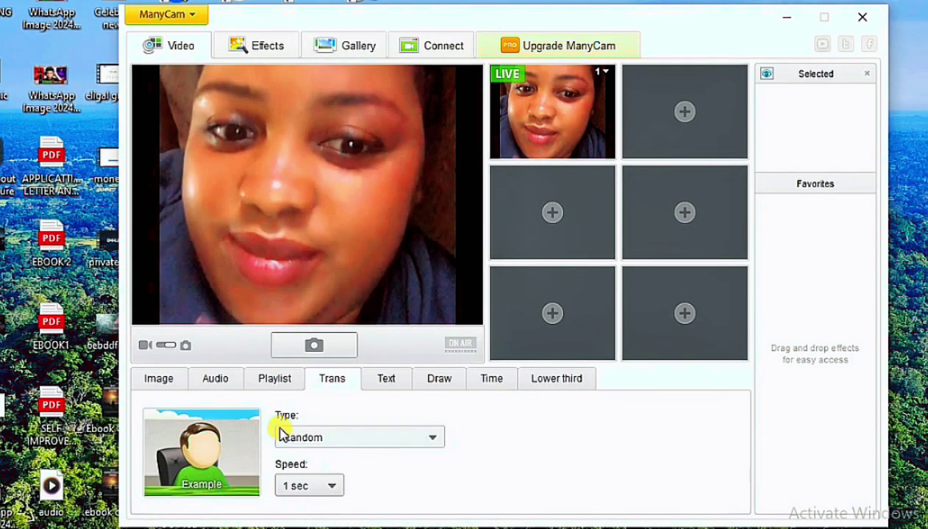
- Restart the playlist clip, glance at the Text tab, and return to Trans settings
left_click(288, 381)
left_click(189, 466)
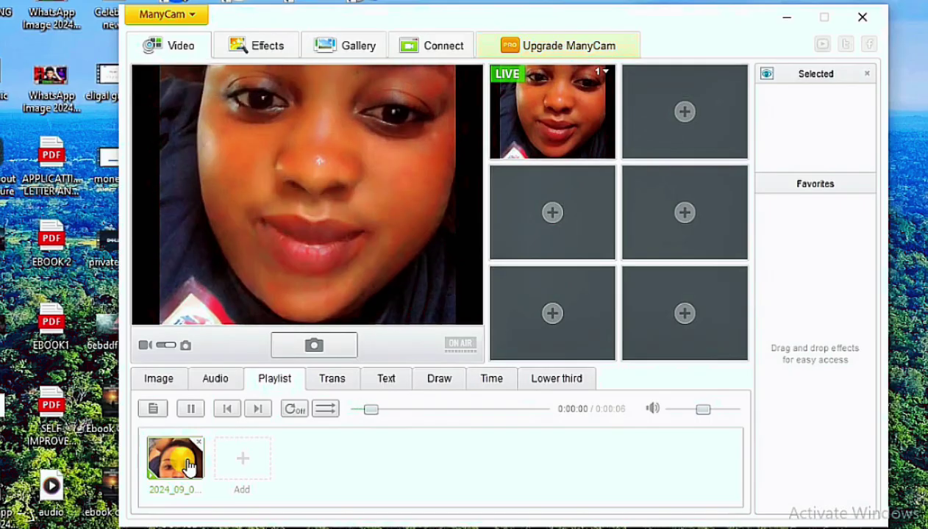
left_click(337, 382)
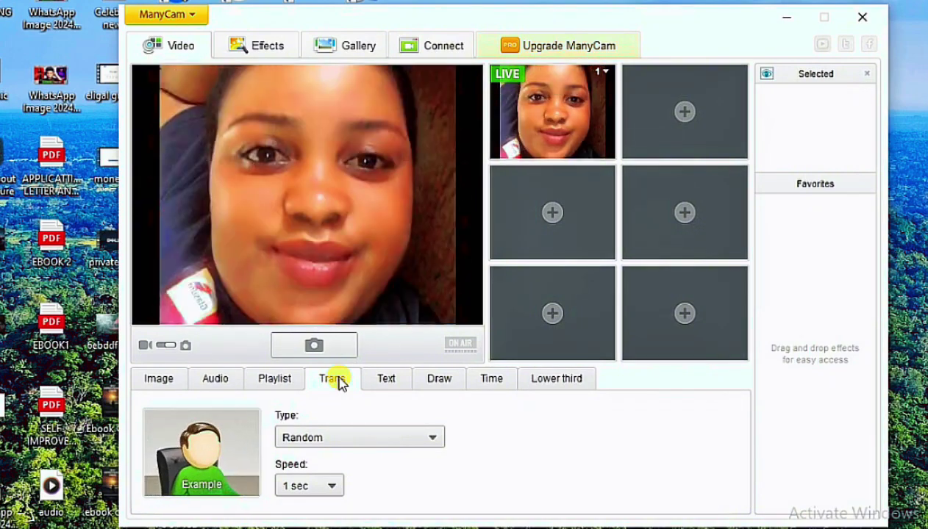
left_click(383, 382)
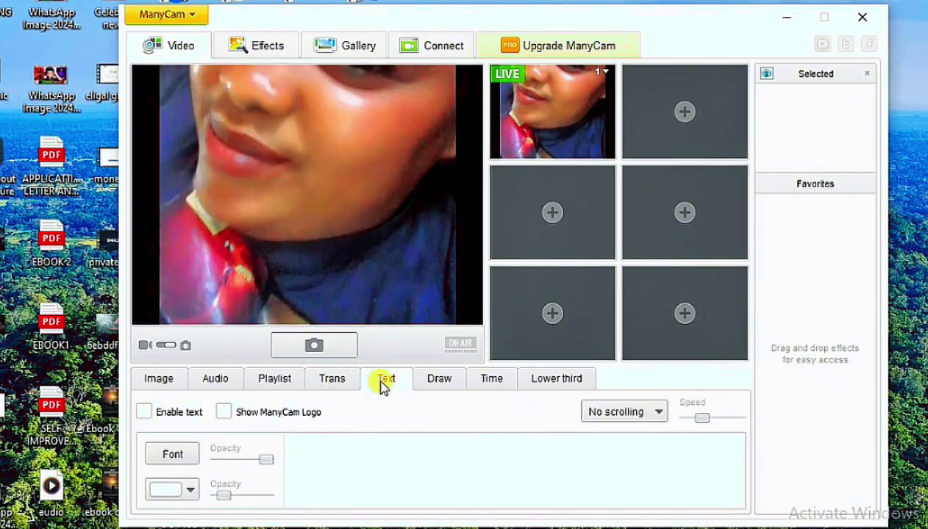
left_click(342, 379)
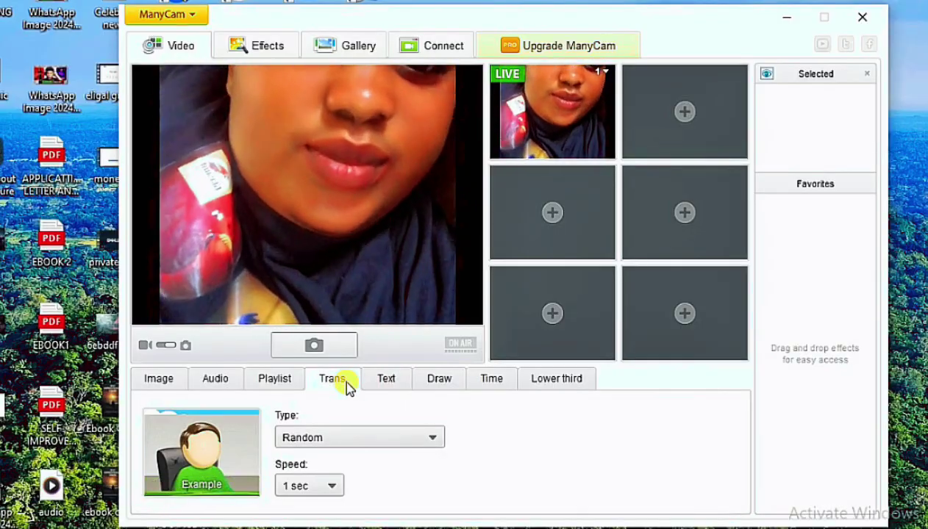
- In the Image tab, dismiss the Pro upgrade notice and choose the two side-by-side inset picture-in-picture layout
left_click(170, 388)
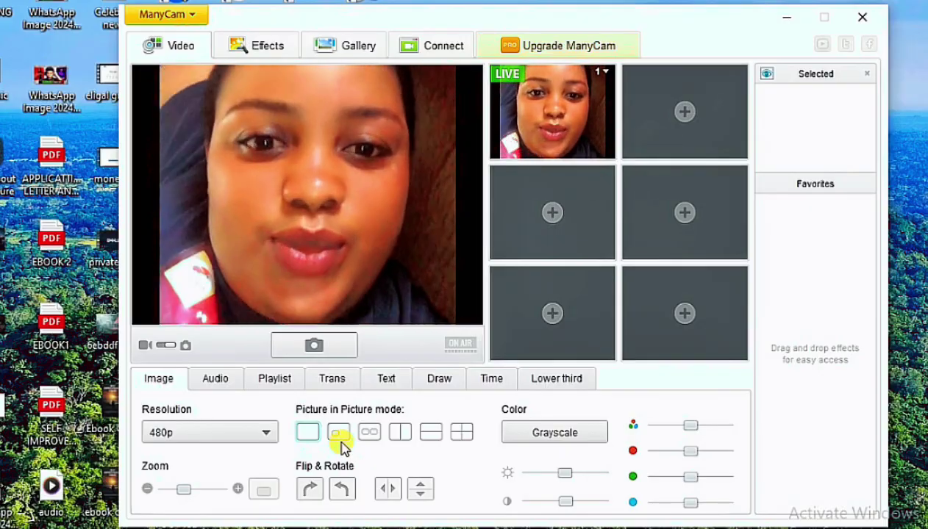
left_click(403, 434)
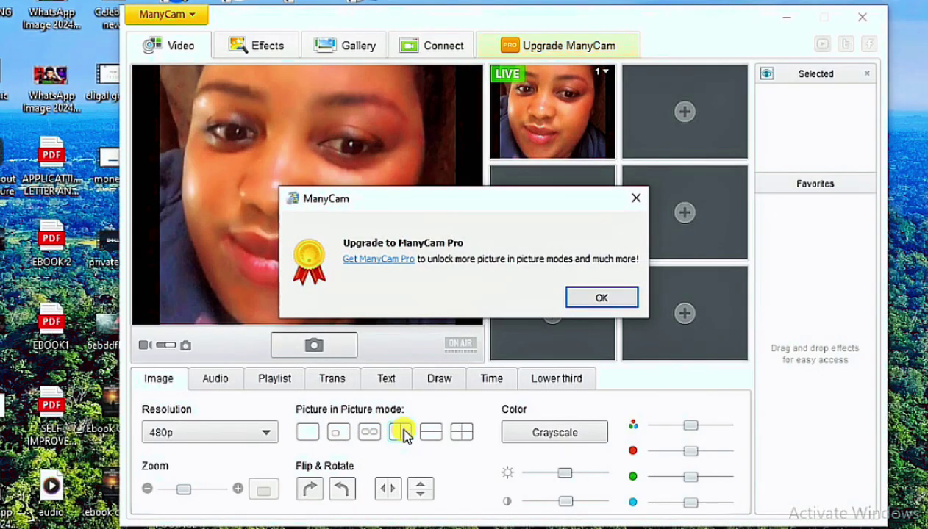
left_click(605, 294)
left_click(335, 434)
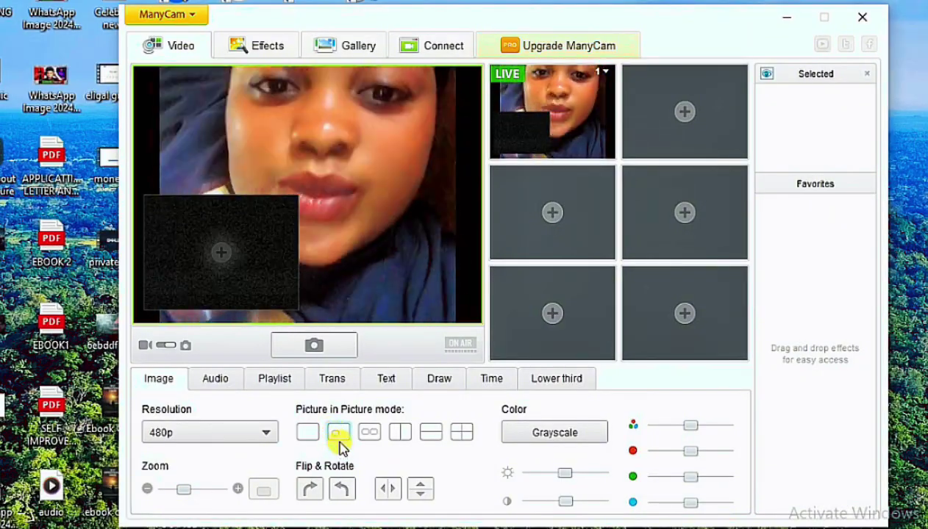
left_click(367, 435)
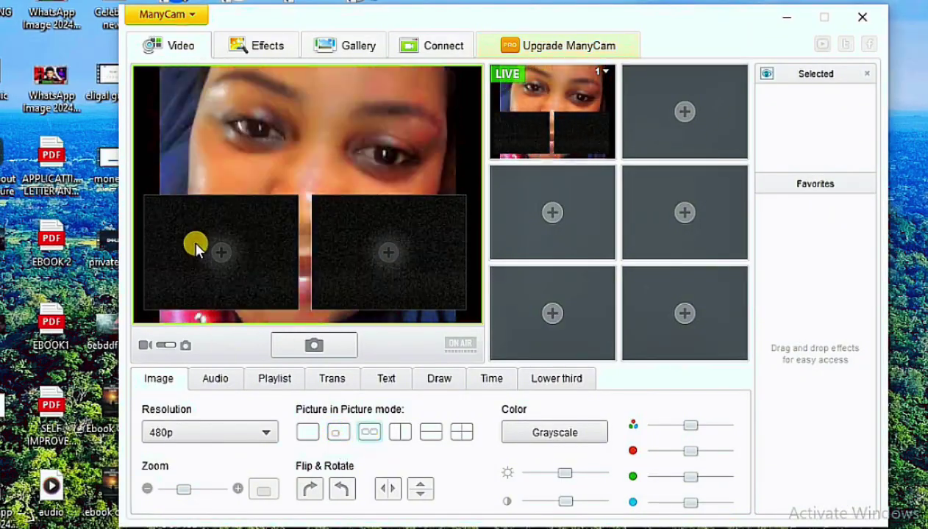